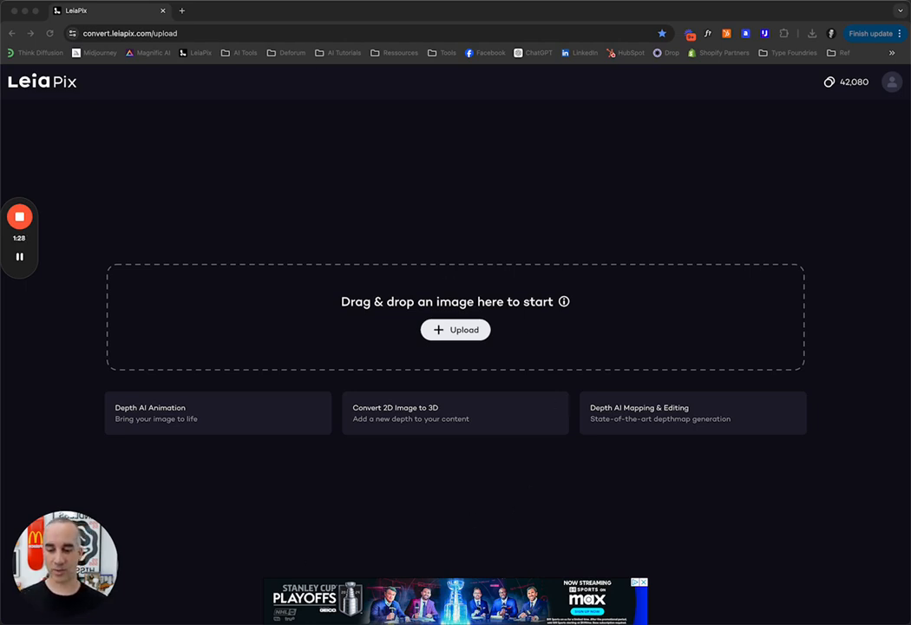
Step: Preview the Nike_rover_Untitled-1.jpg image in Finder and drop it onto the upload area to load it
{"action": "key", "text": "super+Tab"}
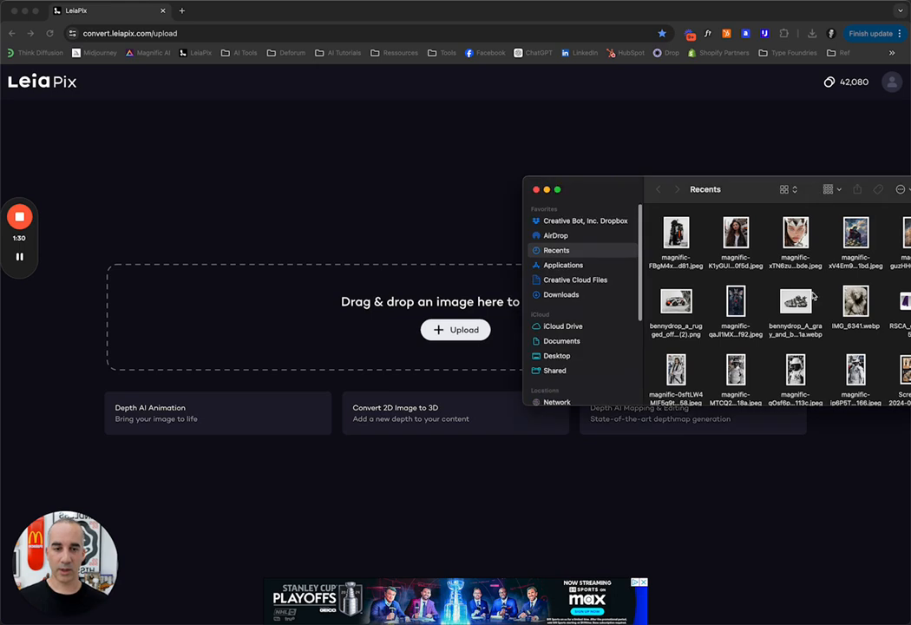
{"action": "left_click_drag", "start_coordinate": [633, 193], "coordinate": [479, 232]}
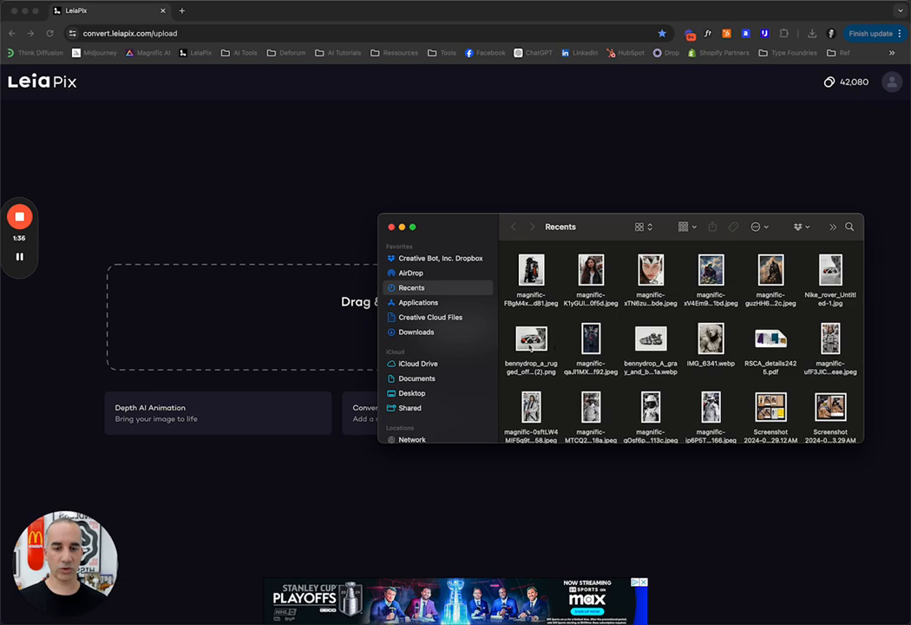
{"action": "left_click", "coordinate": [829, 276]}
{"action": "key", "text": "space"}
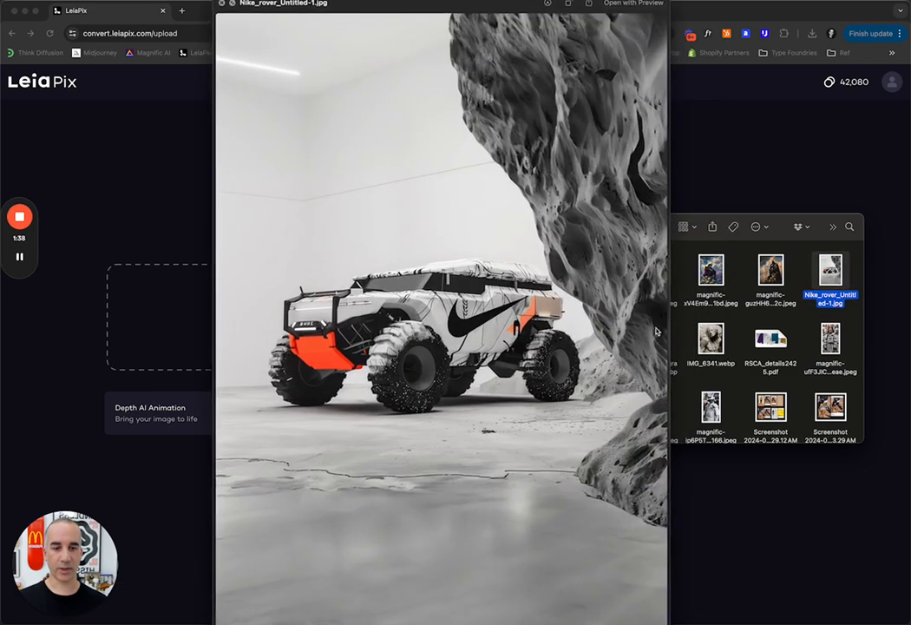
{"action": "key", "text": "space"}
{"action": "left_click_drag", "start_coordinate": [831, 276], "coordinate": [252, 312]}
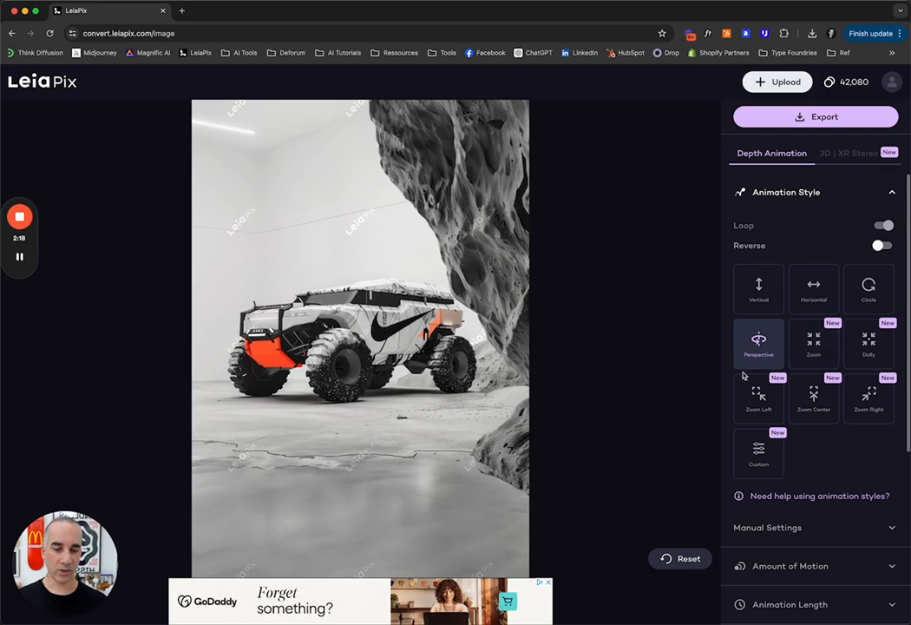
Step: Set the animation style to Horizontal with the Loop option turned off
{"action": "left_click", "coordinate": [760, 297]}
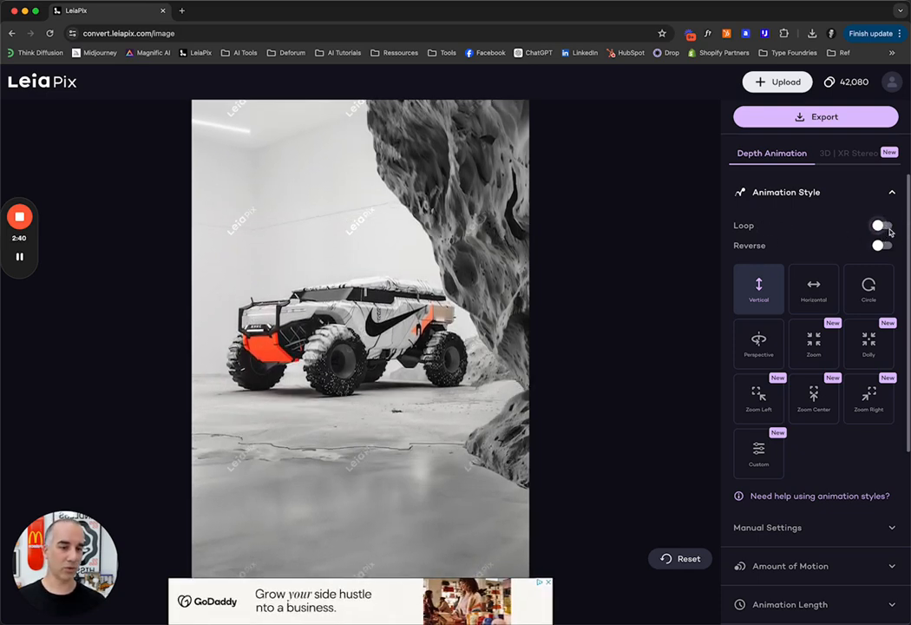
{"action": "left_click", "coordinate": [884, 227]}
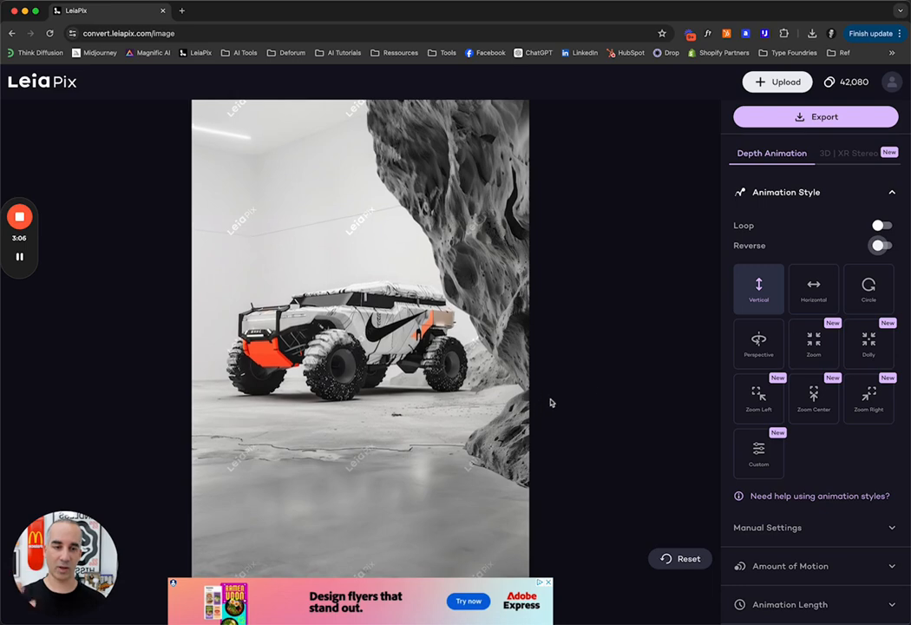
{"action": "left_click", "coordinate": [813, 292]}
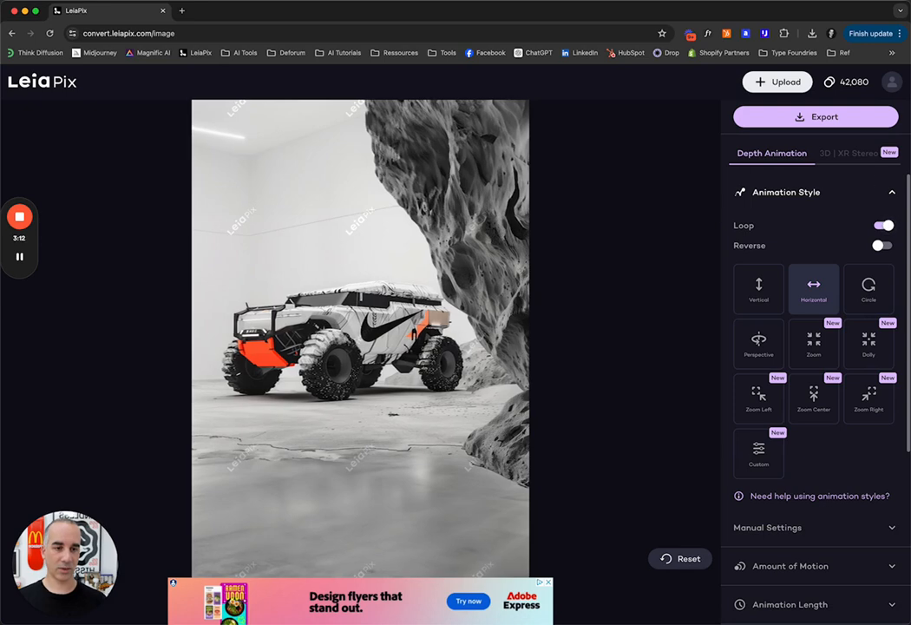
{"action": "left_click", "coordinate": [886, 226]}
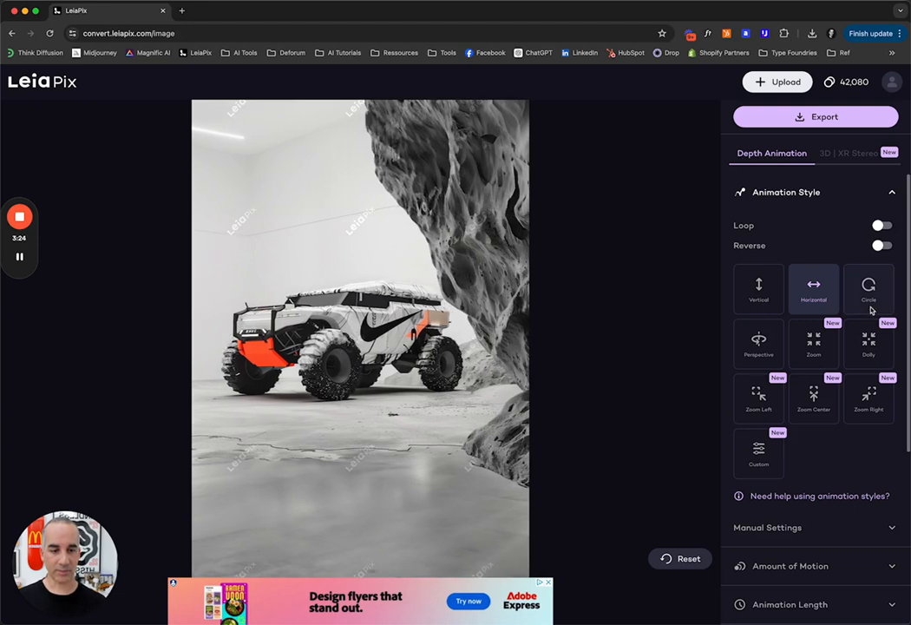
Step: Expand the Amount of Motion settings and set the motion to 60%
{"action": "scroll", "coordinate": [872, 295], "scroll_direction": "down", "scroll_amount": 3}
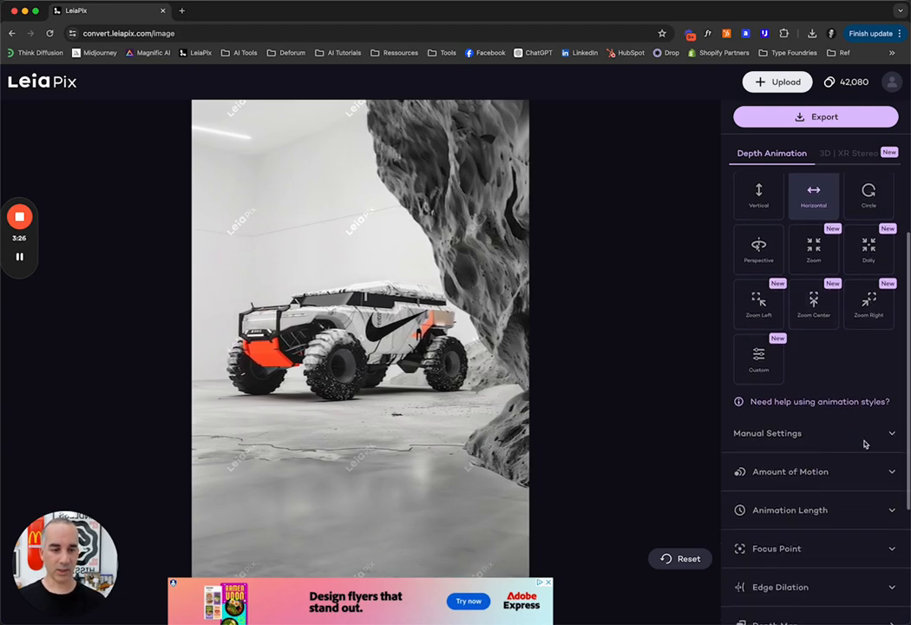
{"action": "scroll", "coordinate": [824, 295], "scroll_direction": "up", "scroll_amount": 2}
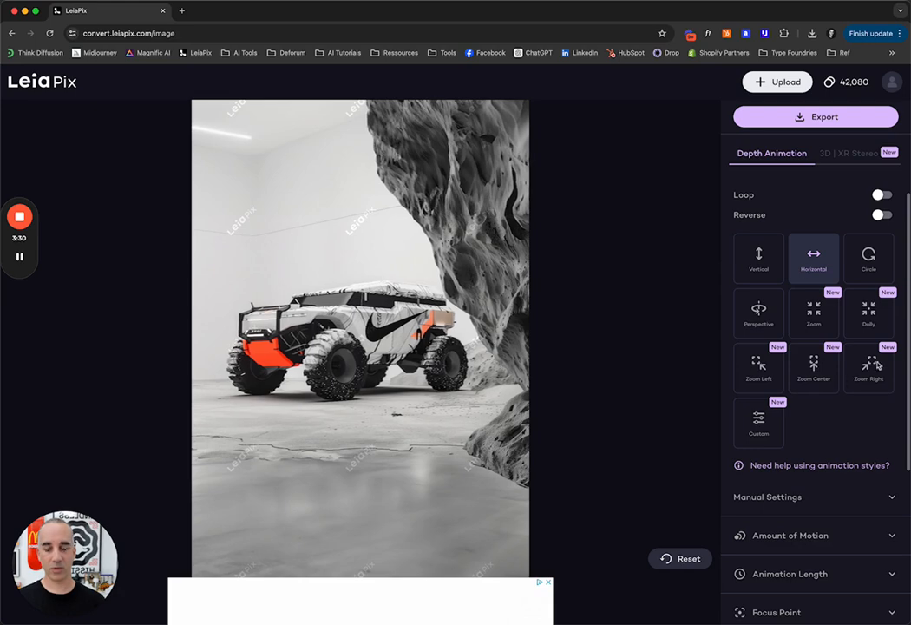
{"action": "scroll", "coordinate": [839, 302], "scroll_direction": "down", "scroll_amount": 3}
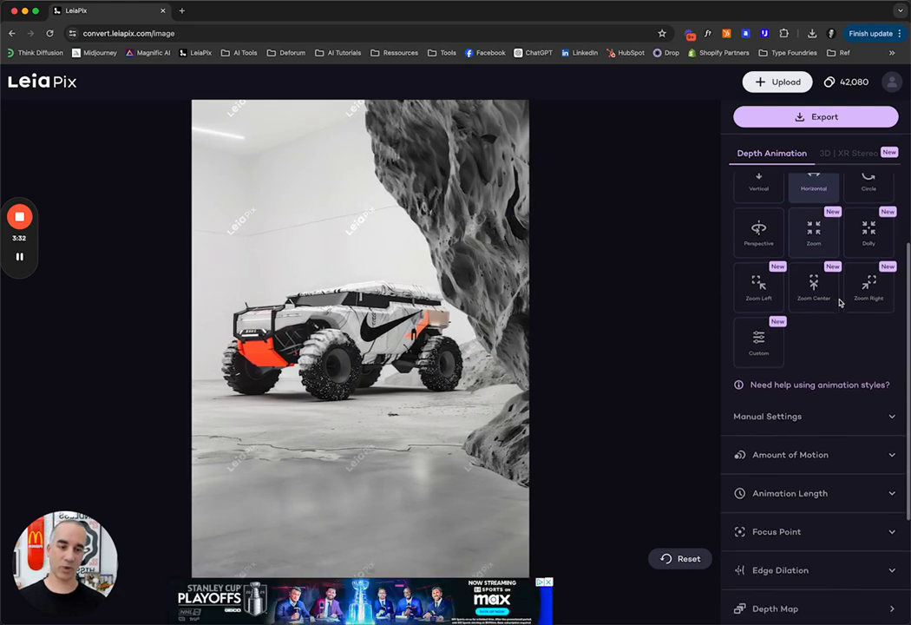
{"action": "left_click", "coordinate": [818, 433]}
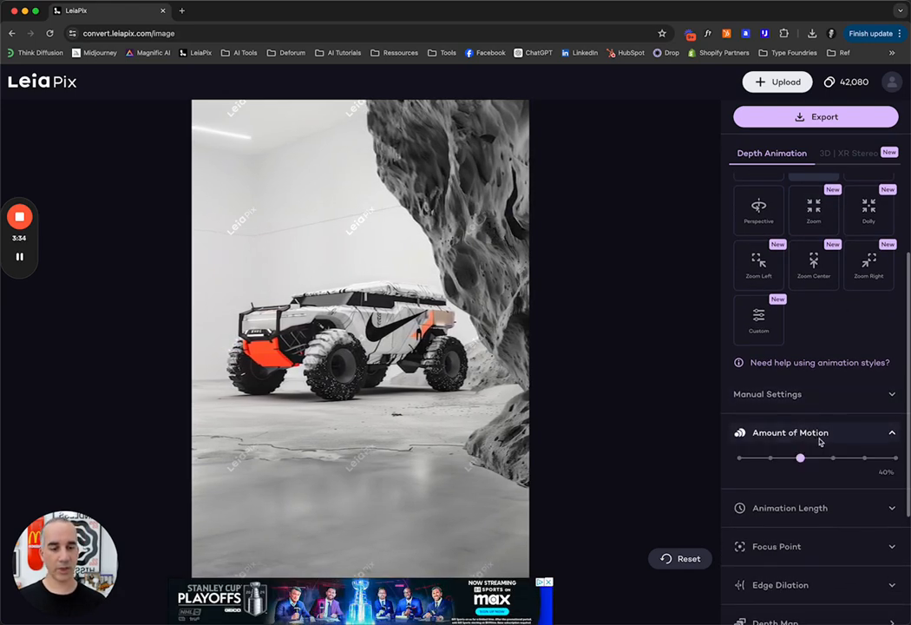
{"action": "scroll", "coordinate": [826, 434], "scroll_direction": "down", "scroll_amount": 2}
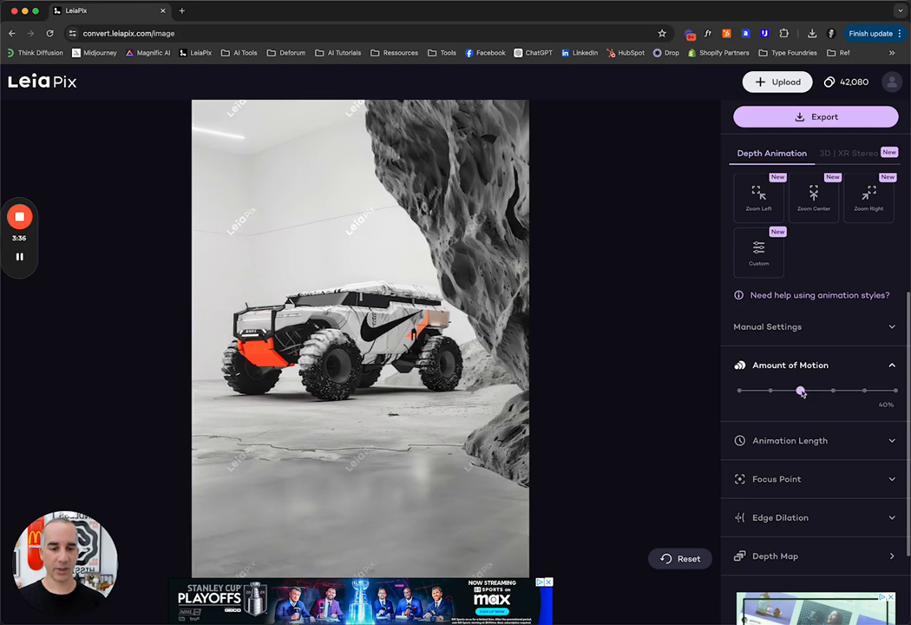
{"action": "left_click_drag", "start_coordinate": [800, 391], "coordinate": [833, 399]}
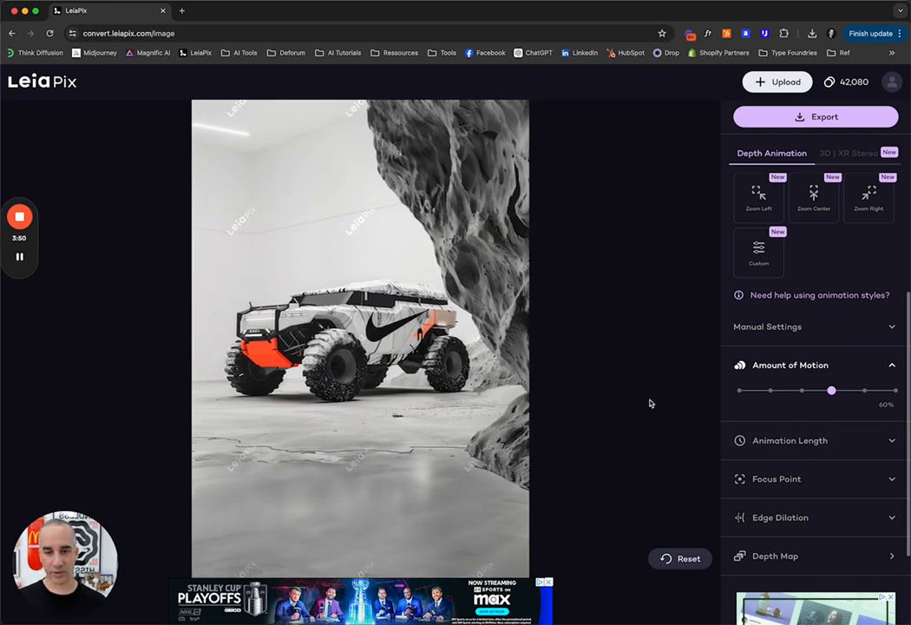
Step: Turn on the Reverse option for the animation
{"action": "scroll", "coordinate": [817, 399], "scroll_direction": "up", "scroll_amount": 3}
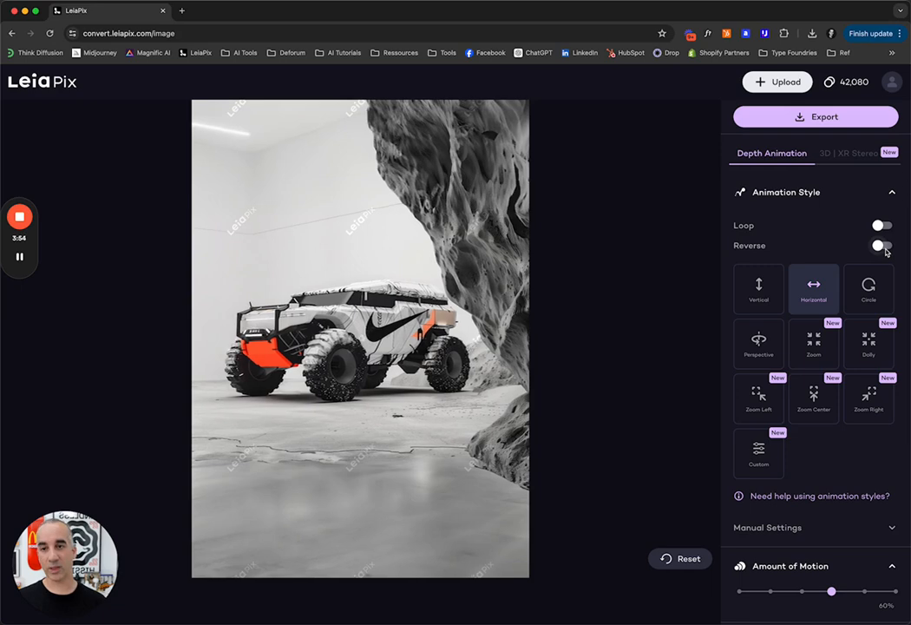
{"action": "left_click", "coordinate": [887, 248]}
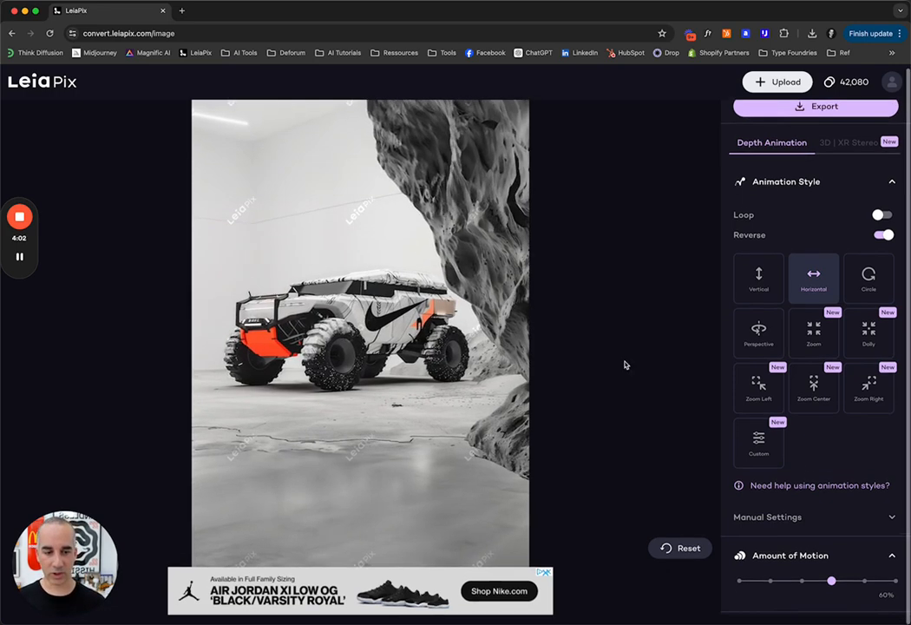
Step: Expand the Animation Length settings and set the length to 6s
{"action": "scroll", "coordinate": [814, 409], "scroll_direction": "down", "scroll_amount": 5}
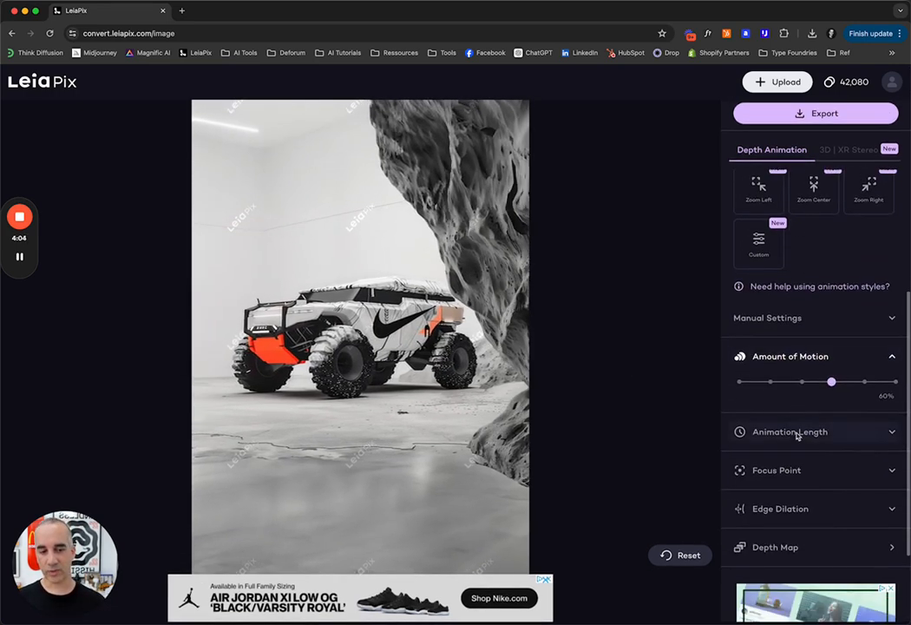
{"action": "left_click", "coordinate": [775, 431]}
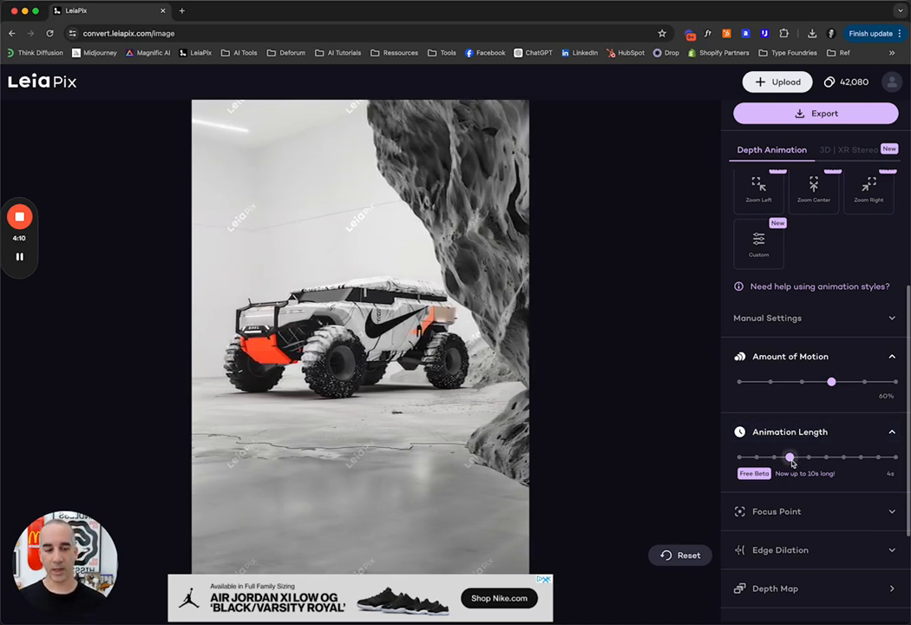
{"action": "left_click_drag", "start_coordinate": [796, 463], "coordinate": [901, 462]}
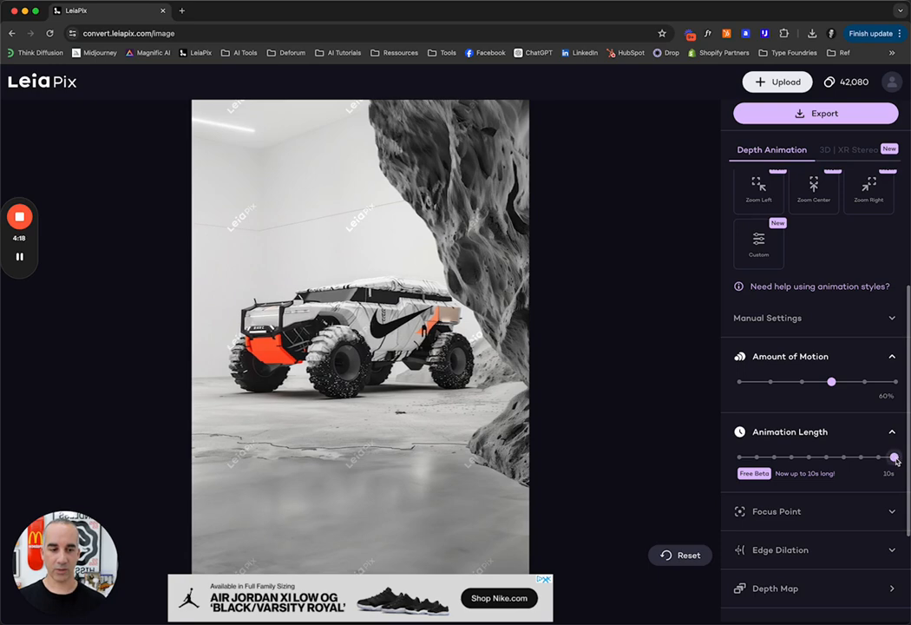
{"action": "left_click_drag", "start_coordinate": [900, 460], "coordinate": [859, 461]}
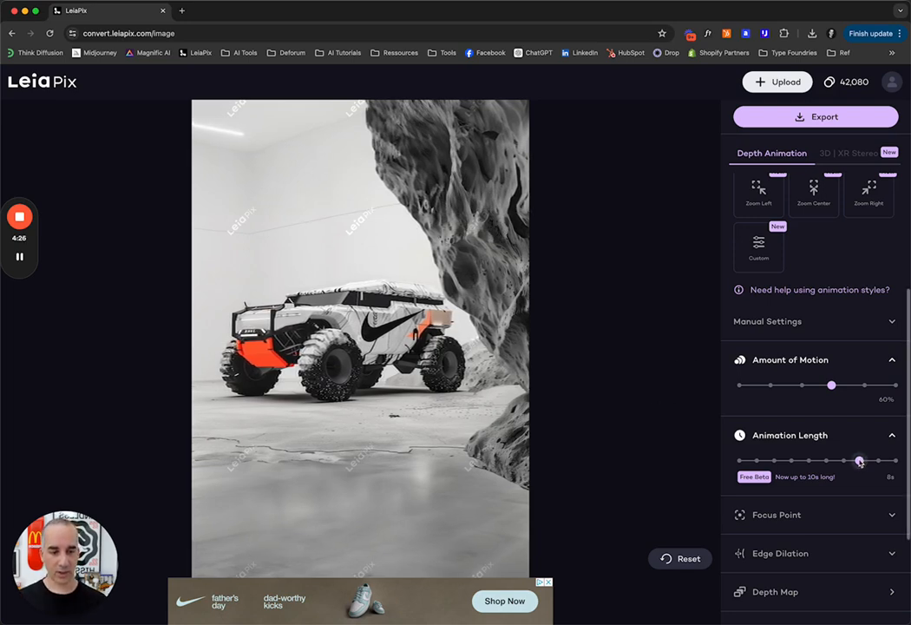
{"action": "left_click_drag", "start_coordinate": [859, 461], "coordinate": [825, 463]}
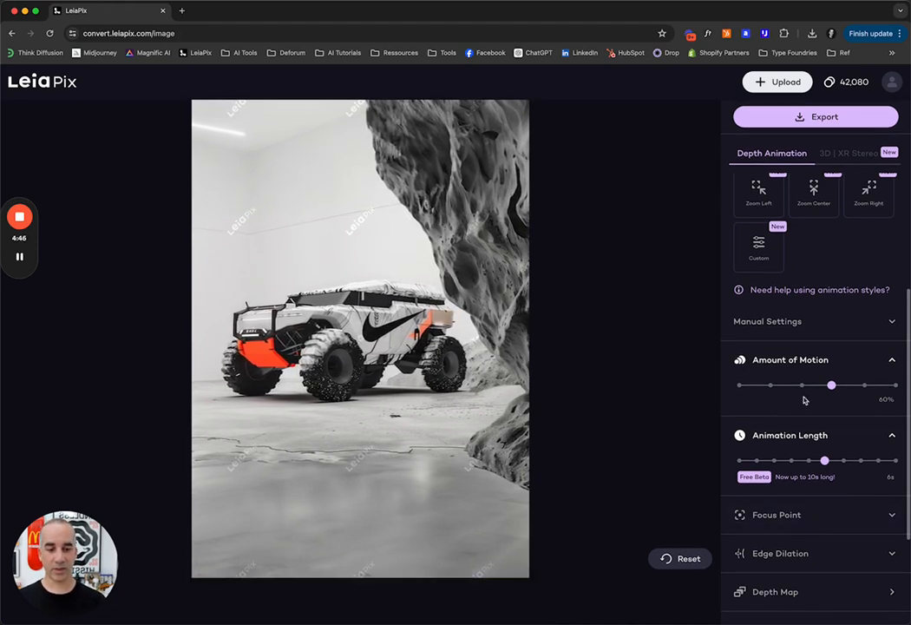
Step: Open the depth map editor, paint brush dabs over the vehicle's wheels, and save the depth map
{"action": "scroll", "coordinate": [765, 424], "scroll_direction": "down", "scroll_amount": 4}
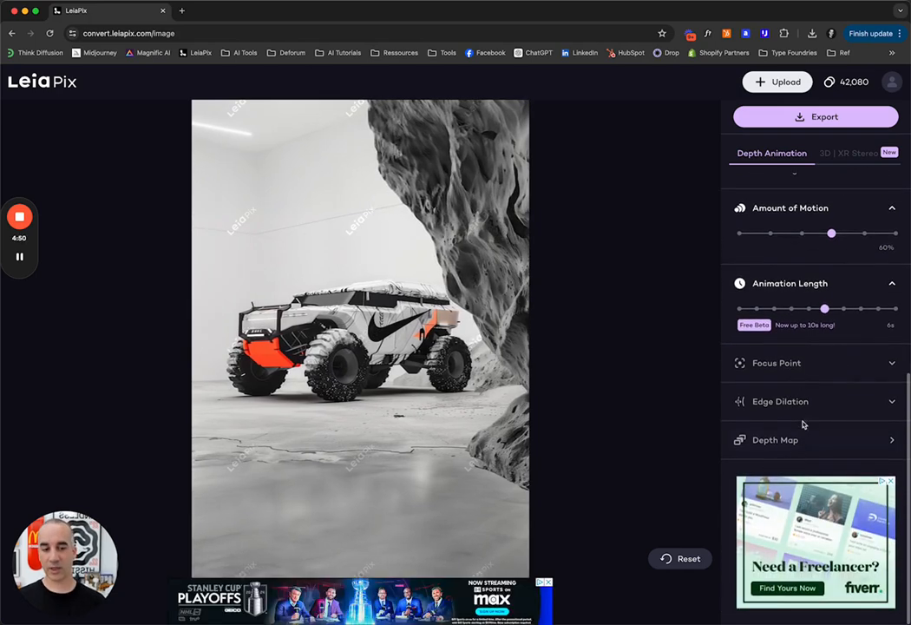
{"action": "left_click", "coordinate": [794, 441]}
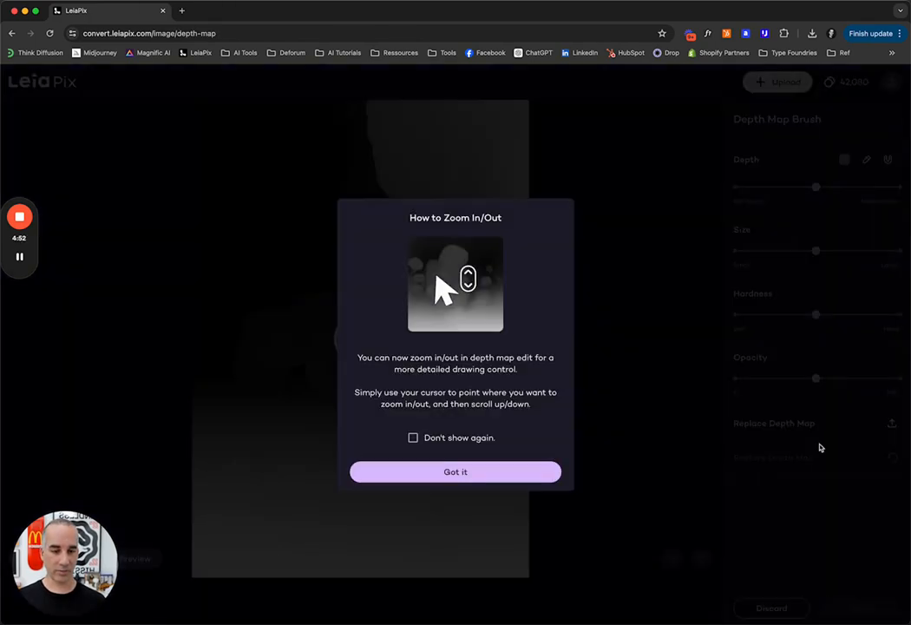
{"action": "left_click", "coordinate": [480, 474]}
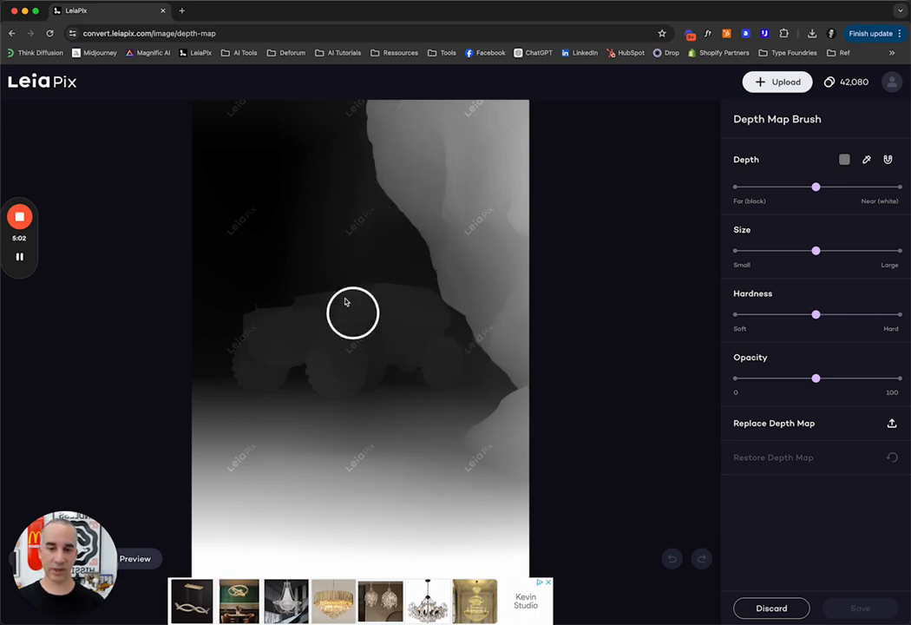
{"action": "left_click", "coordinate": [337, 366]}
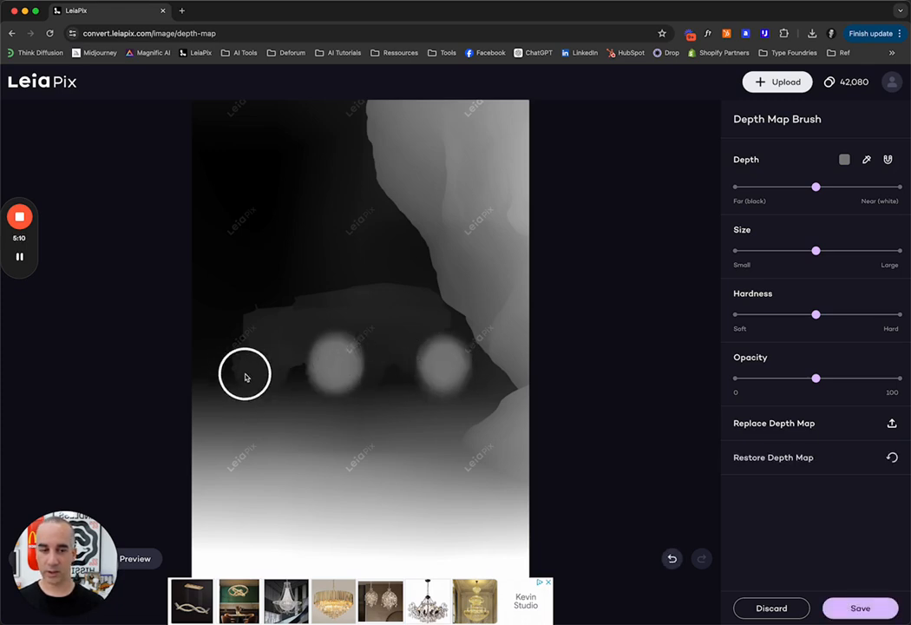
{"action": "left_click", "coordinate": [859, 609]}
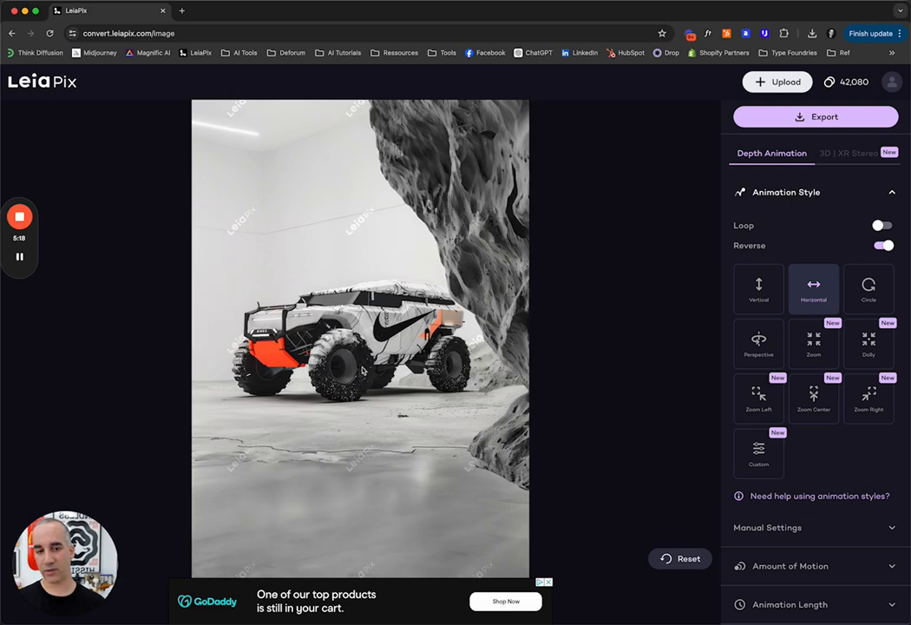
Step: Reduce the Amount of Motion to 40%
{"action": "scroll", "coordinate": [832, 460], "scroll_direction": "down", "scroll_amount": 4}
{"action": "left_click", "coordinate": [832, 429]}
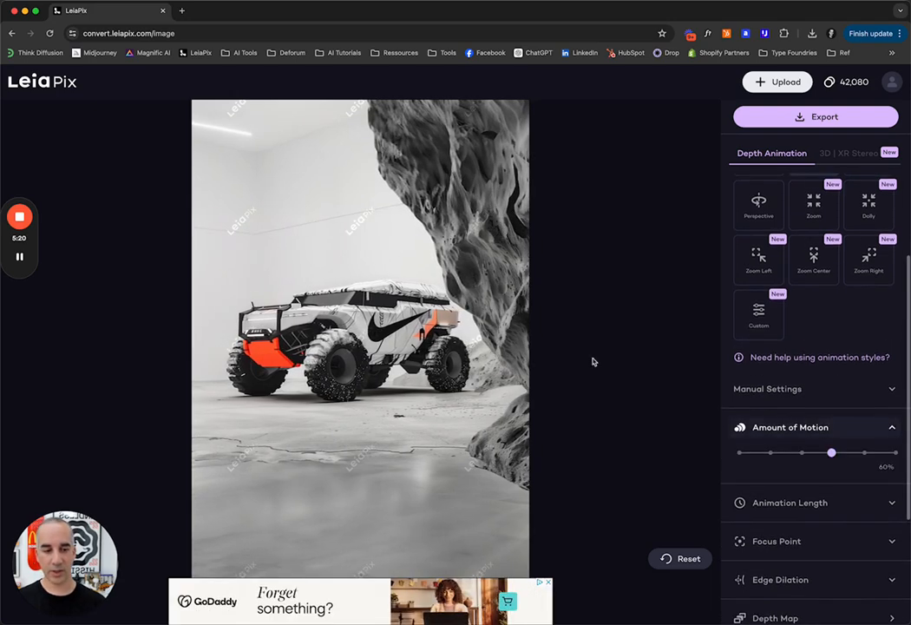
{"action": "left_click_drag", "start_coordinate": [831, 452], "coordinate": [800, 454]}
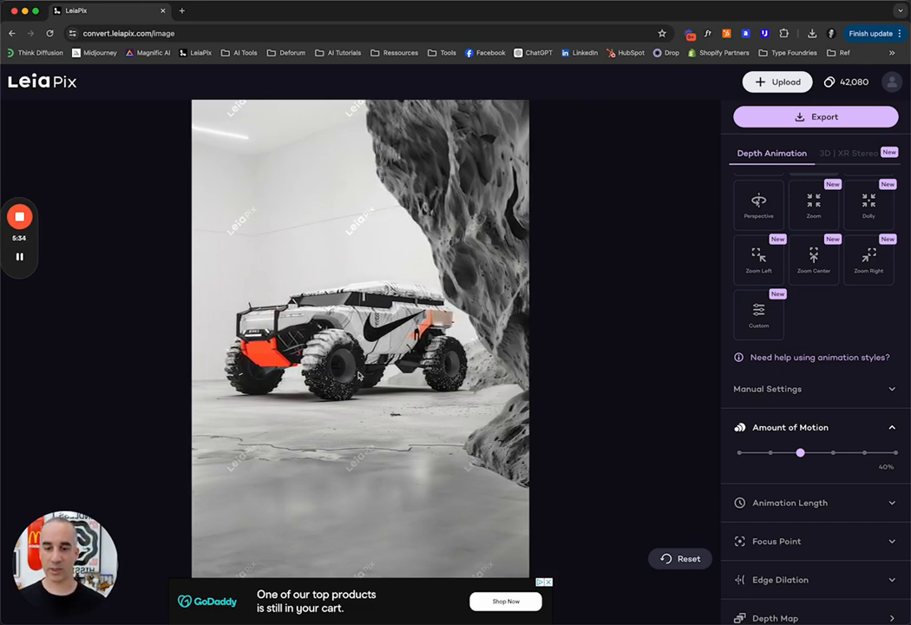
Step: Expand the Edge Dilation settings, set the dilation to 20%, and collapse the section
{"action": "scroll", "coordinate": [853, 541], "scroll_direction": "down", "scroll_amount": 3}
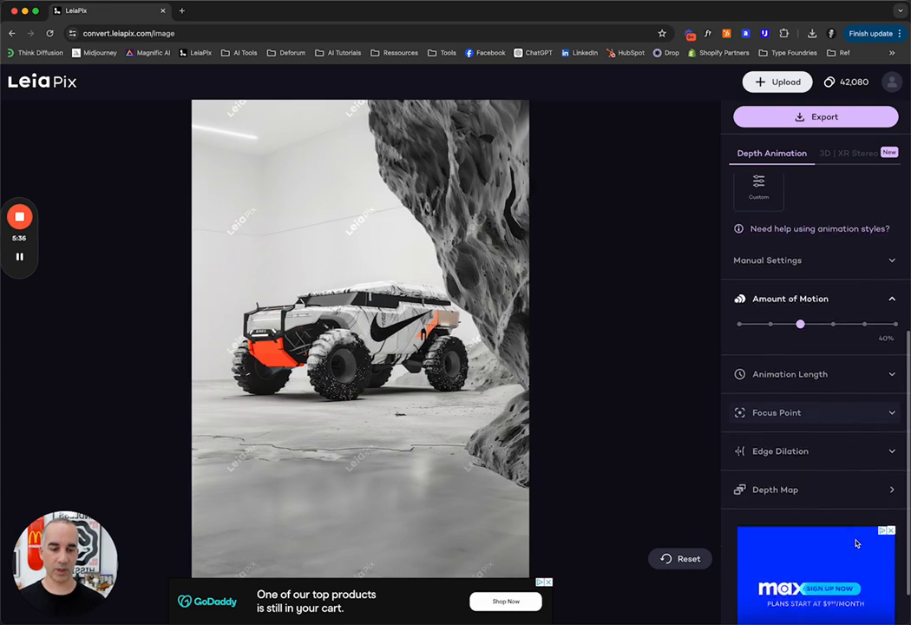
{"action": "left_click", "coordinate": [892, 451]}
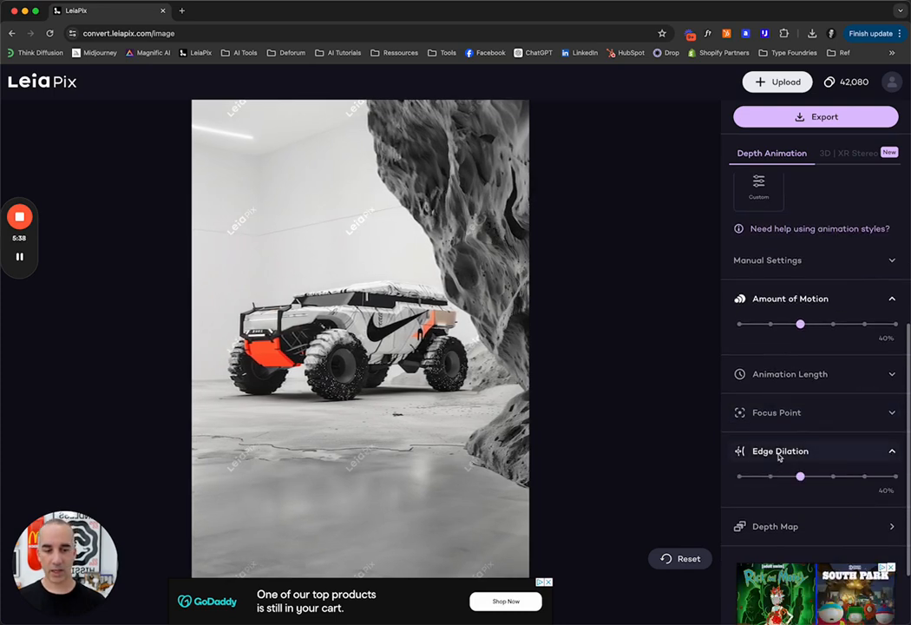
{"action": "left_click_drag", "start_coordinate": [810, 479], "coordinate": [895, 477]}
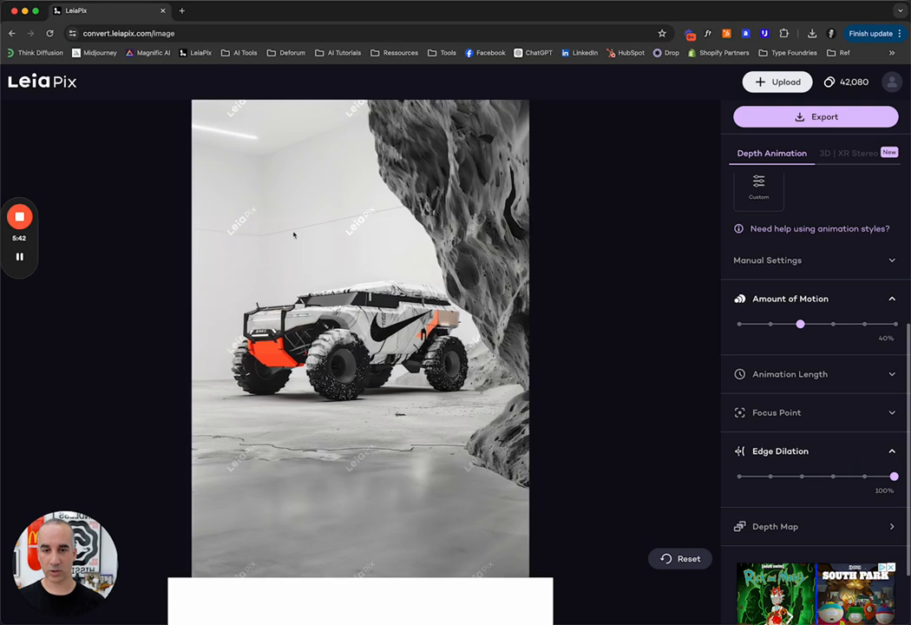
{"action": "left_click", "coordinate": [769, 476]}
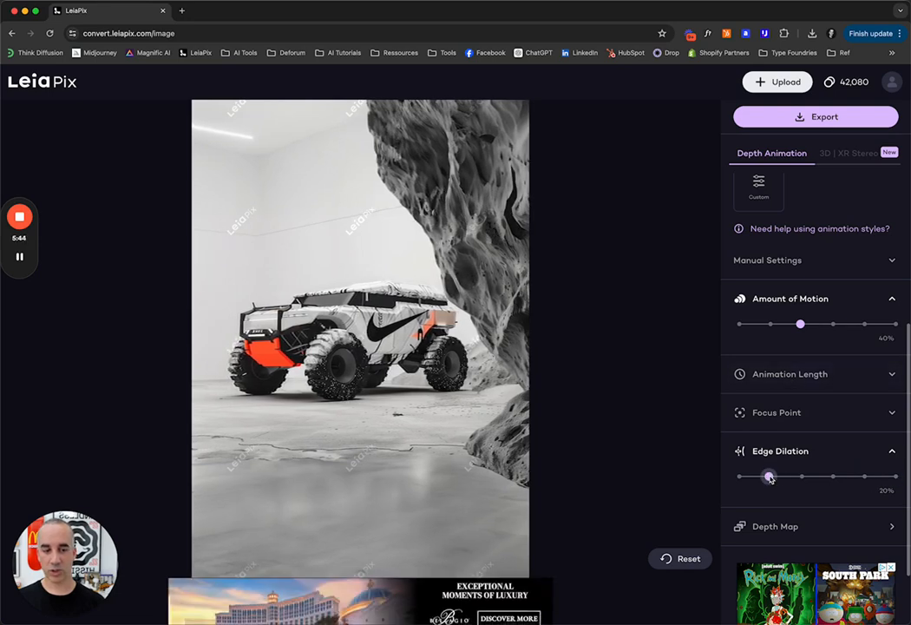
{"action": "left_click", "coordinate": [822, 448]}
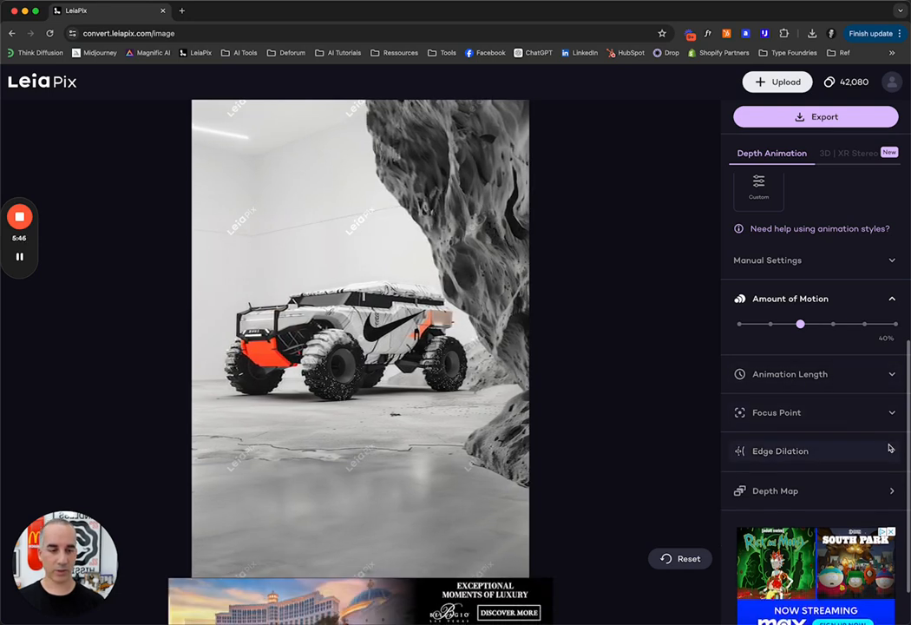
Step: Open and close the Focus Point settings to examine its options
{"action": "left_click", "coordinate": [878, 414]}
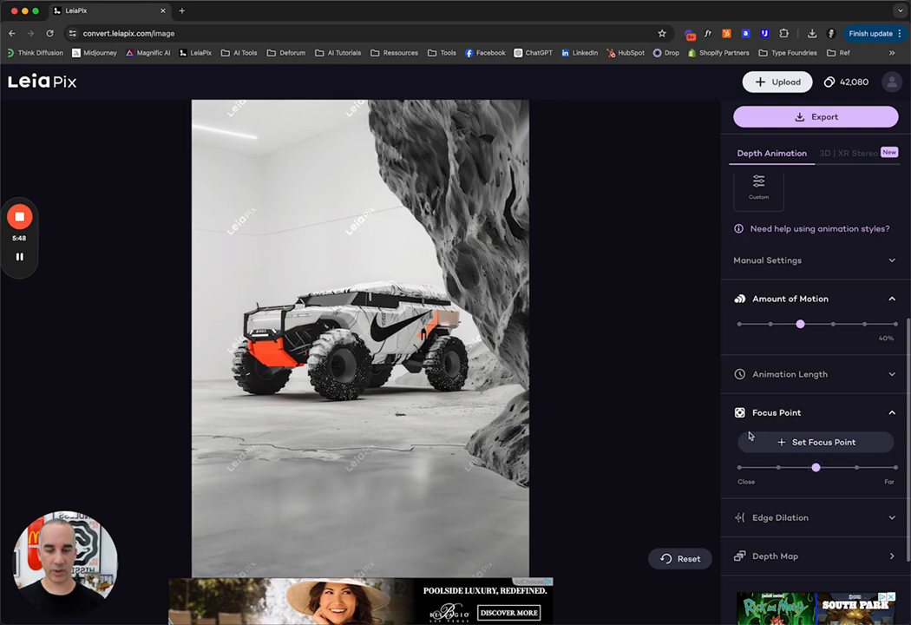
{"action": "left_click", "coordinate": [890, 413]}
{"action": "scroll", "coordinate": [729, 269], "scroll_direction": "up", "scroll_amount": 5}
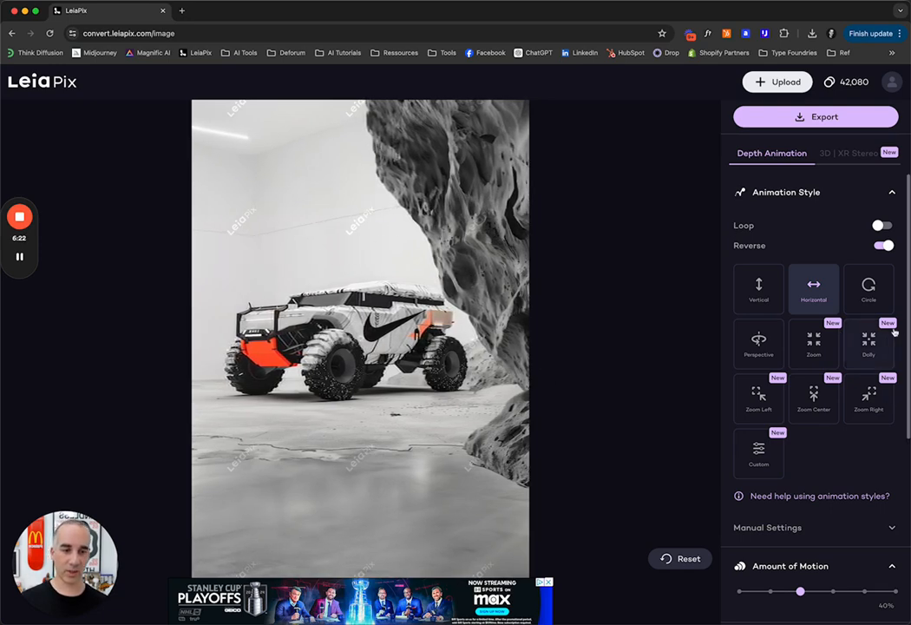
Step: Try the Circle and Zoom animation styles, switching Loop off and Reverse on
{"action": "left_click", "coordinate": [868, 292]}
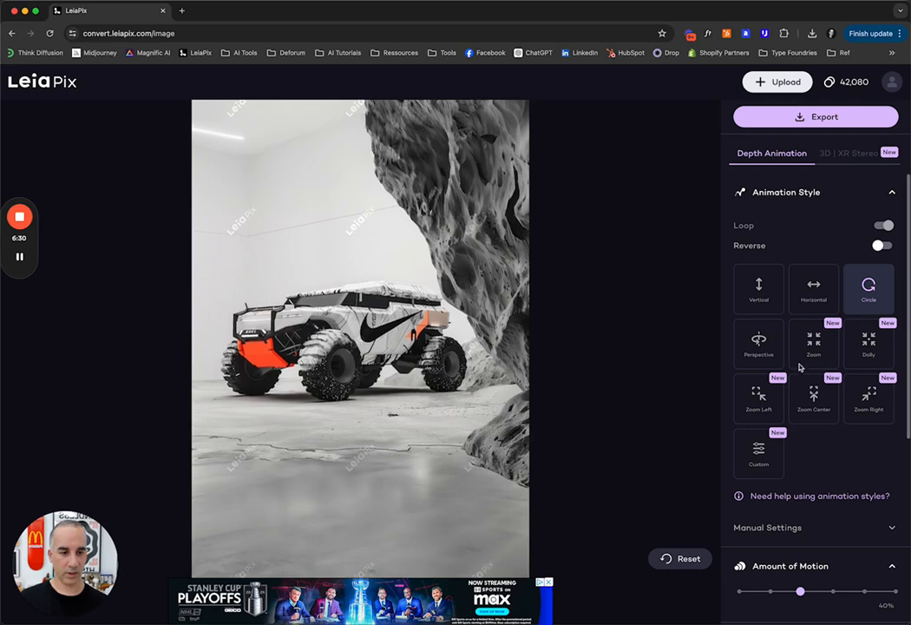
{"action": "left_click", "coordinate": [818, 347]}
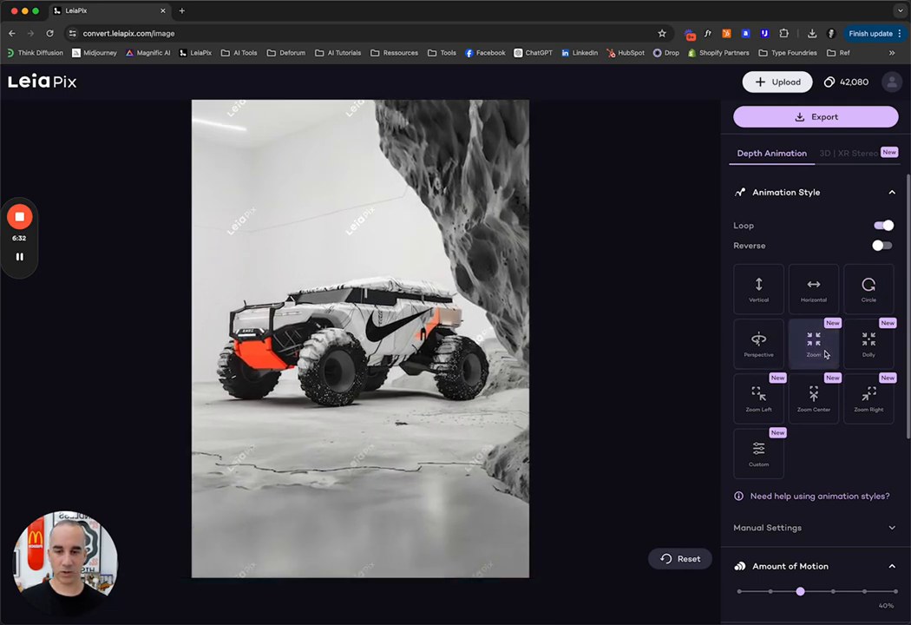
{"action": "left_click", "coordinate": [883, 226]}
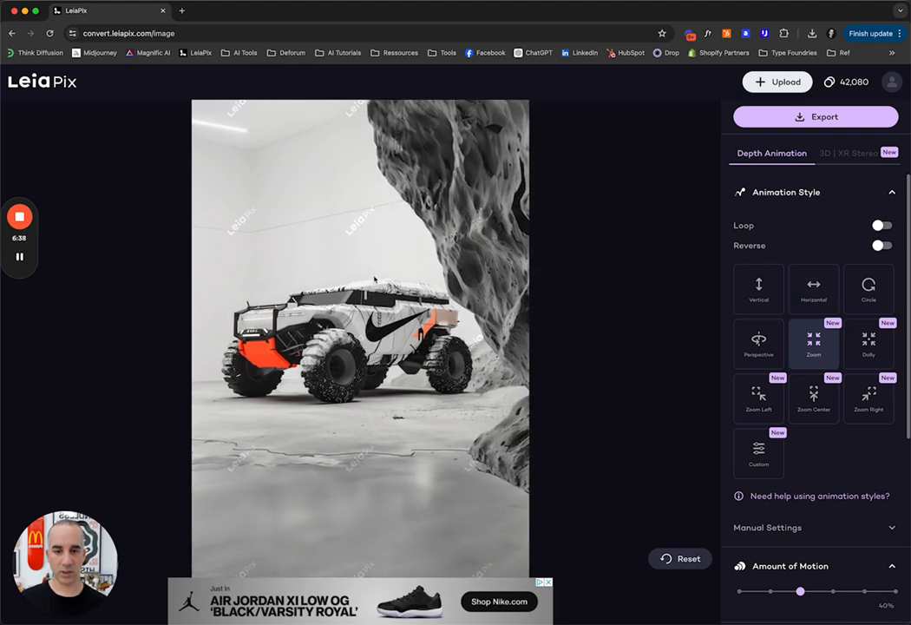
{"action": "left_click", "coordinate": [882, 247]}
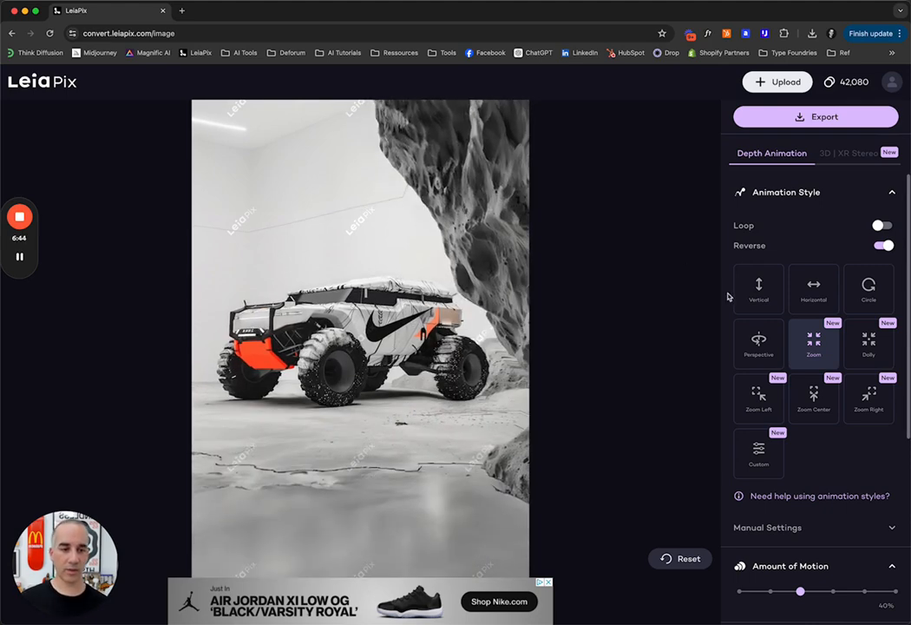
Step: Preview the Dolly, Zoom Left and Zoom Right styles, settling on the Zoom Center animation style
{"action": "left_click", "coordinate": [869, 350]}
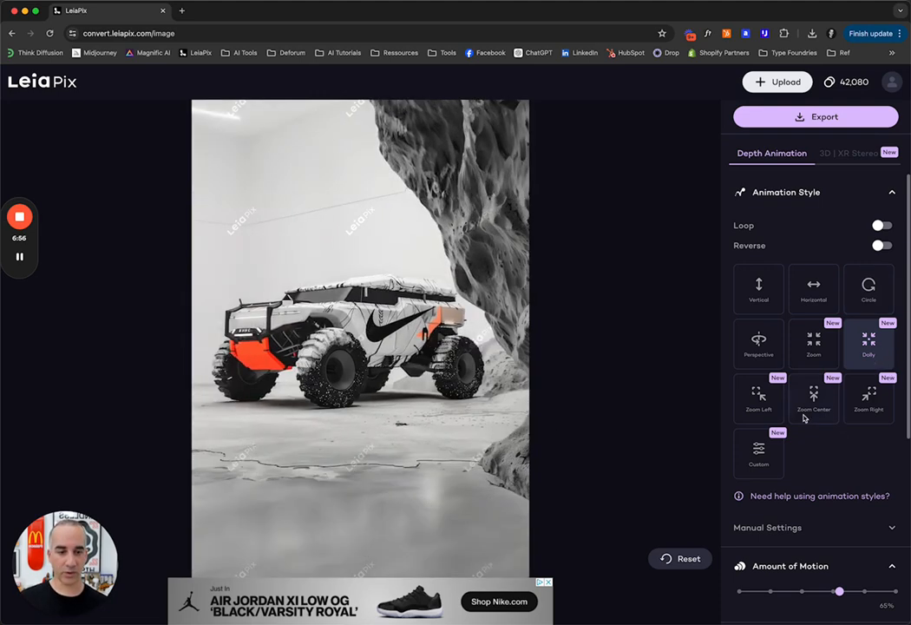
{"action": "left_click", "coordinate": [761, 409]}
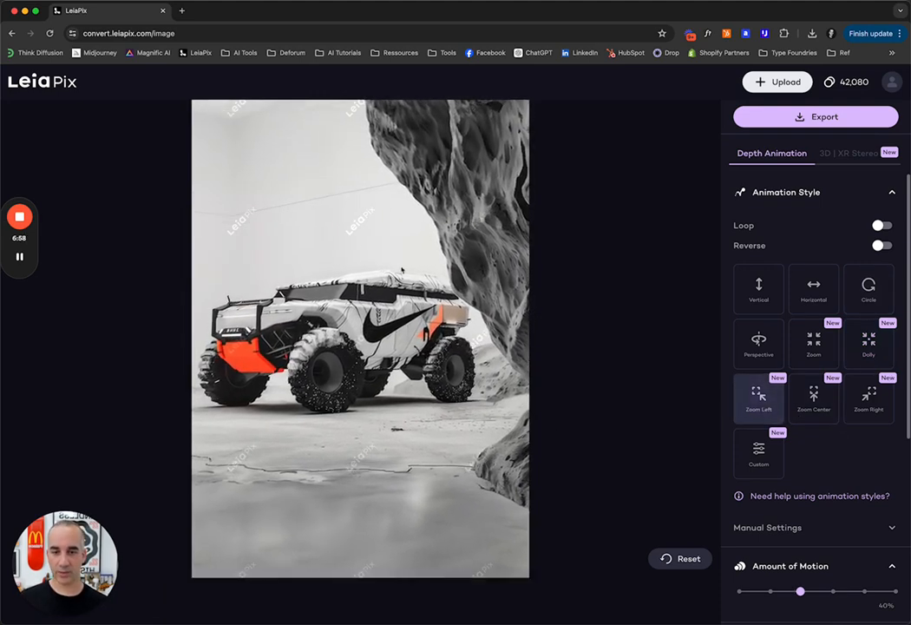
{"action": "left_click", "coordinate": [869, 403]}
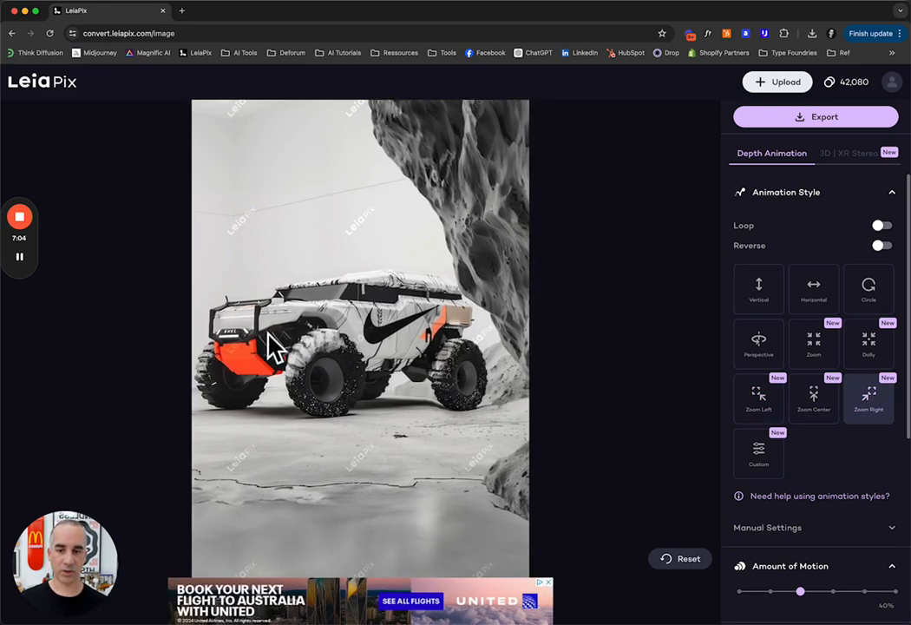
{"action": "left_click", "coordinate": [813, 398]}
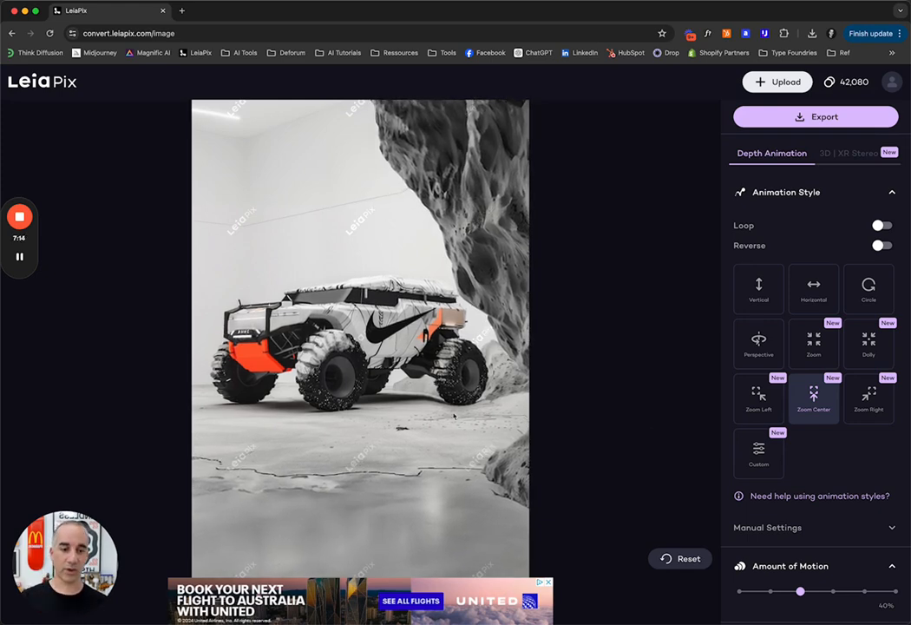
Step: Expand Manual Settings and lower the Ending Point Position-Z to 0.19
{"action": "scroll", "coordinate": [795, 401], "scroll_direction": "down", "scroll_amount": 3}
{"action": "left_click", "coordinate": [784, 394]}
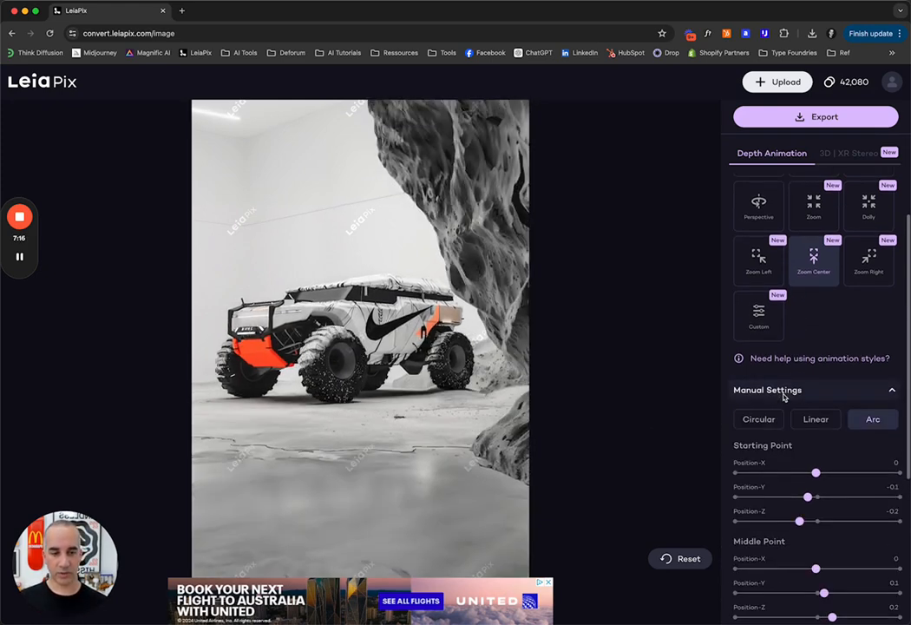
{"action": "scroll", "coordinate": [850, 423], "scroll_direction": "down", "scroll_amount": 2}
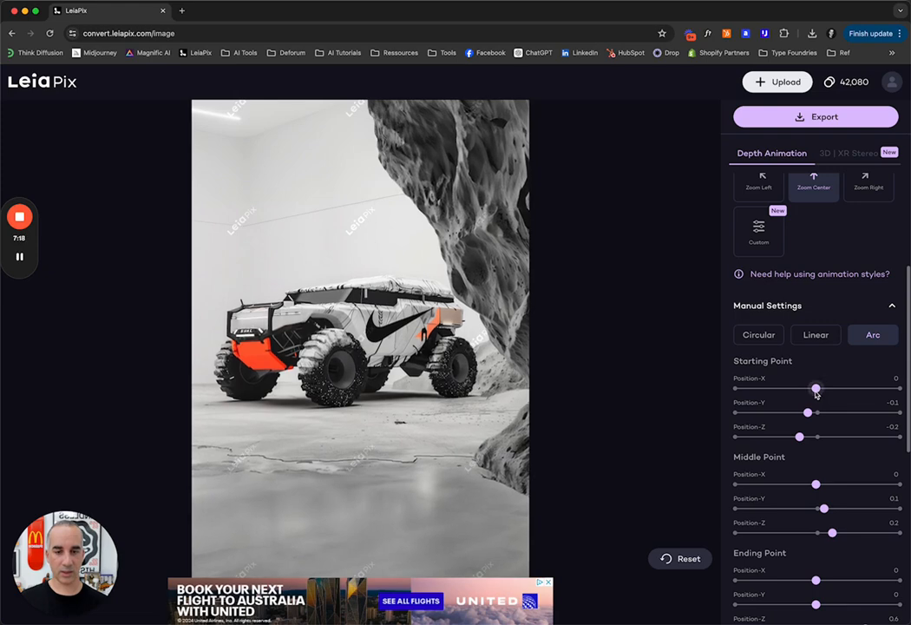
{"action": "scroll", "coordinate": [859, 443], "scroll_direction": "down", "scroll_amount": 1}
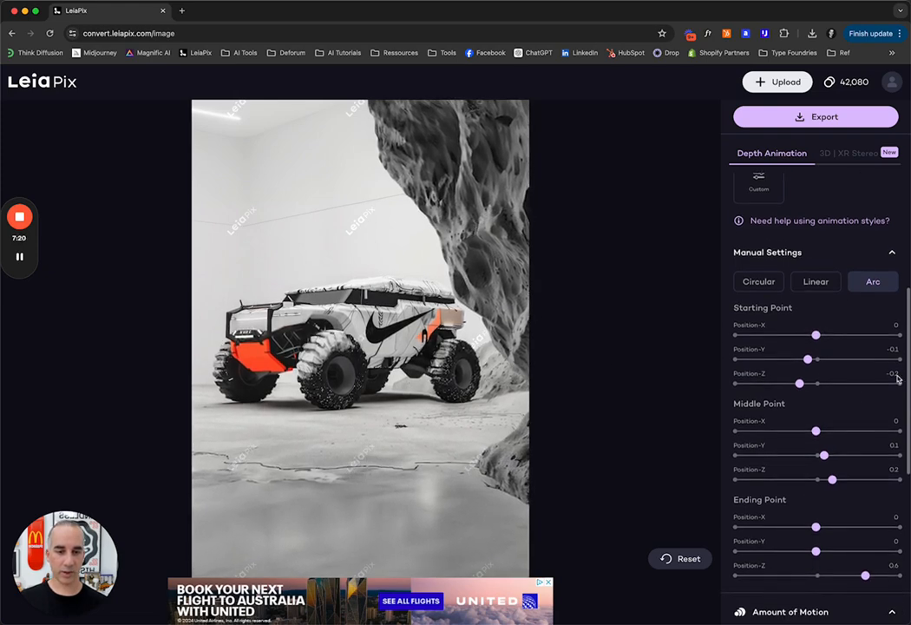
{"action": "scroll", "coordinate": [865, 472], "scroll_direction": "down", "scroll_amount": 1}
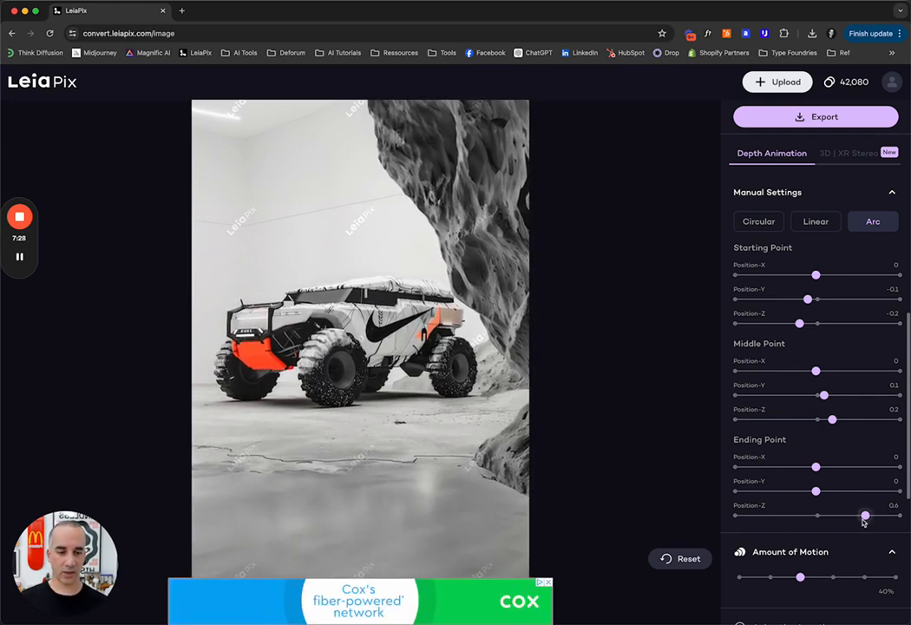
{"action": "left_click_drag", "start_coordinate": [865, 521], "coordinate": [833, 519]}
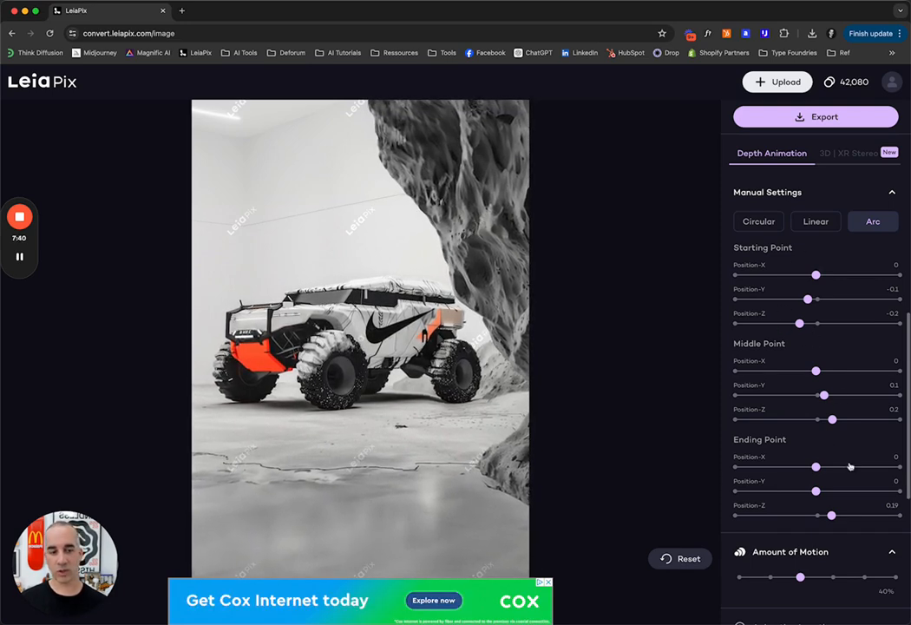
{"action": "scroll", "coordinate": [847, 491], "scroll_direction": "up", "scroll_amount": 8}
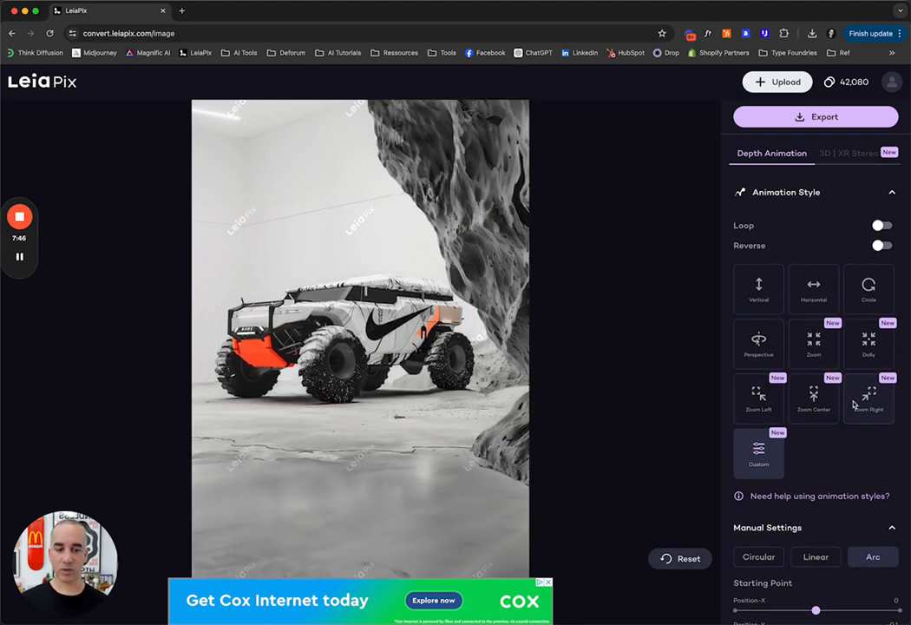
{"action": "scroll", "coordinate": [855, 404], "scroll_direction": "down", "scroll_amount": 5}
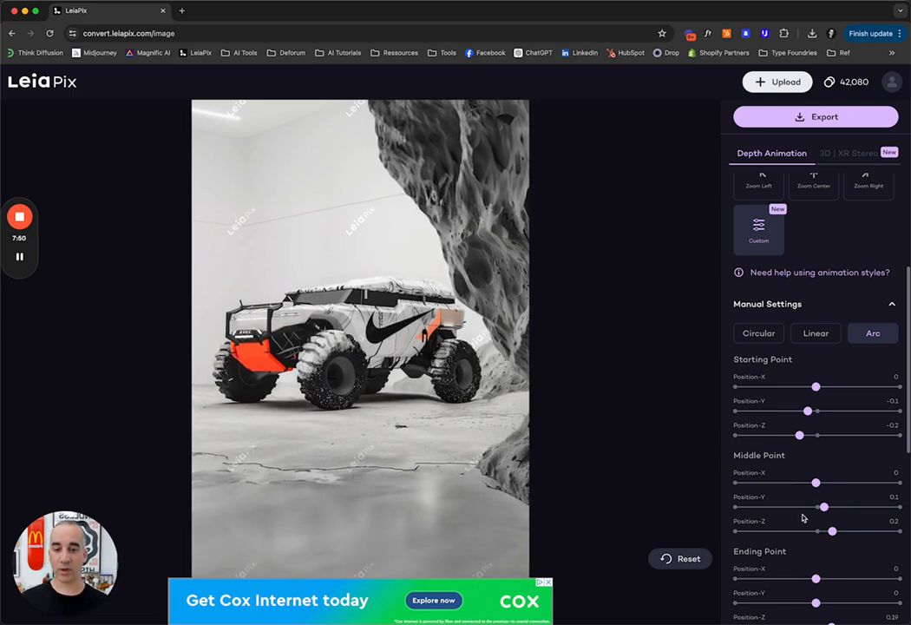
{"action": "scroll", "coordinate": [797, 477], "scroll_direction": "up", "scroll_amount": 4}
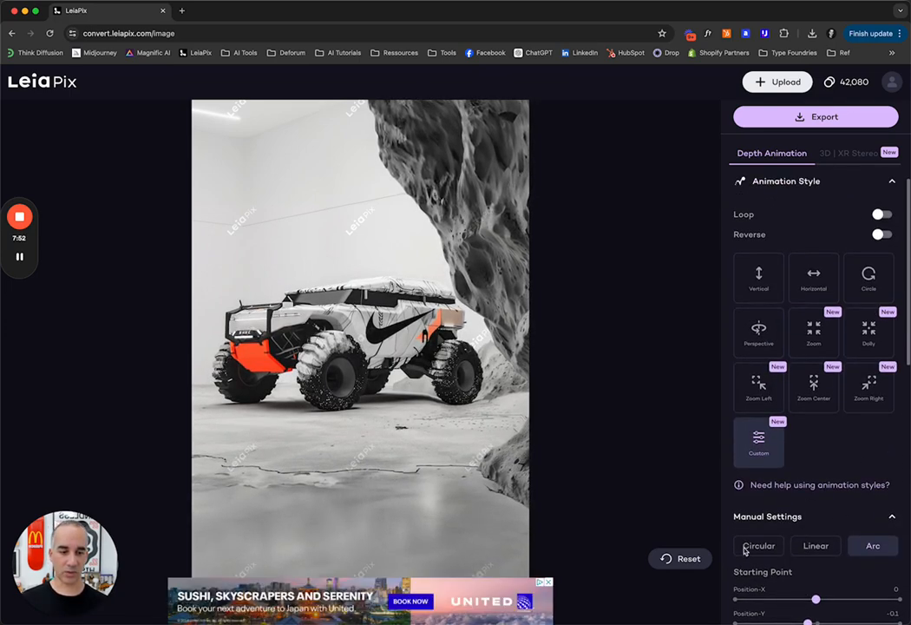